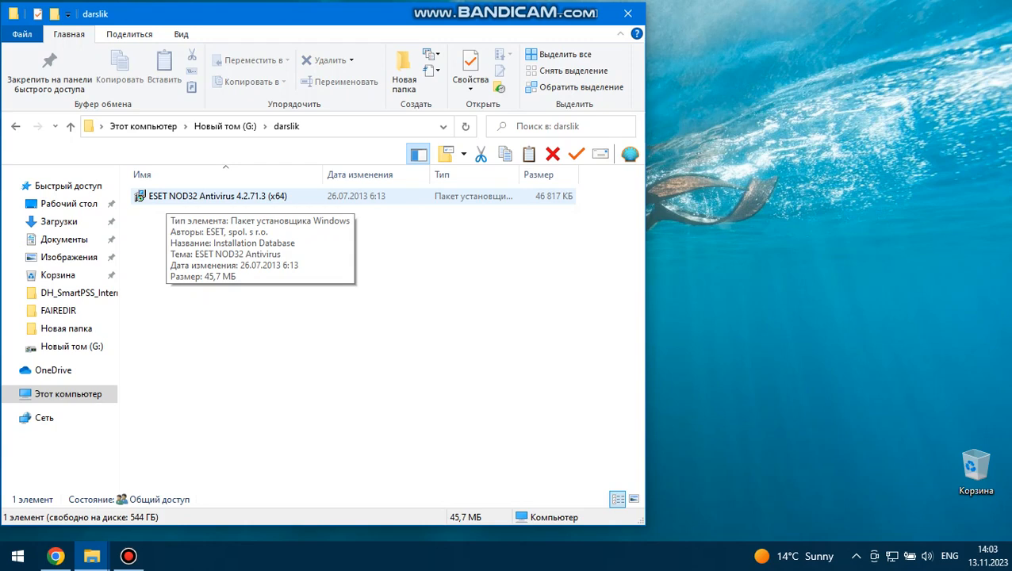
Launch the ESET NOD32 Antivirus 4.2.71.3 (x64) installer, accept the licence agreement, and continue with the typical installation mode
{"action": "left_click", "coordinate": [166, 197]}
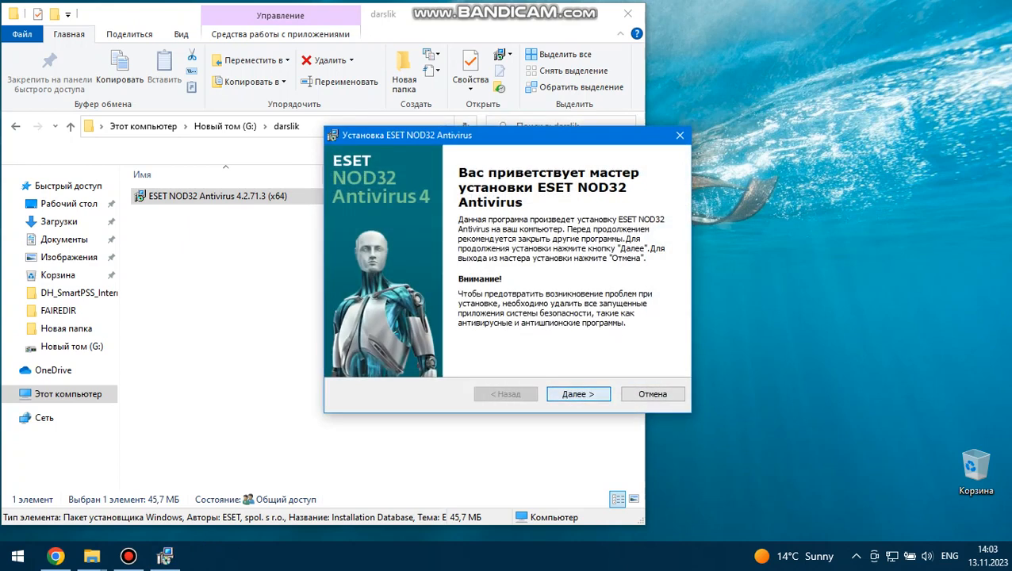
{"action": "left_click", "coordinate": [578, 394]}
{"action": "left_click", "coordinate": [353, 338]}
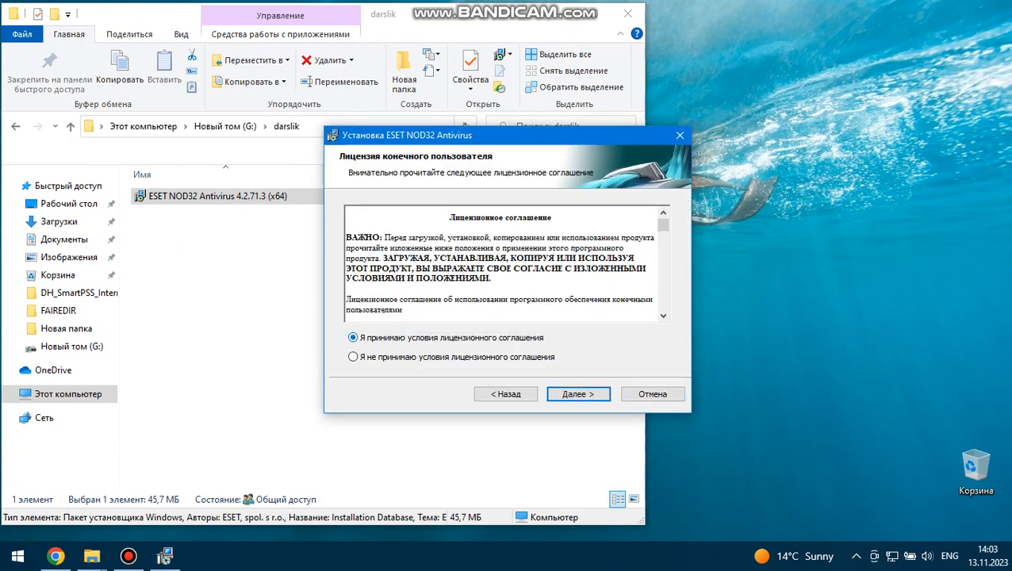
{"action": "left_click", "coordinate": [579, 394]}
{"action": "left_click", "coordinate": [578, 394]}
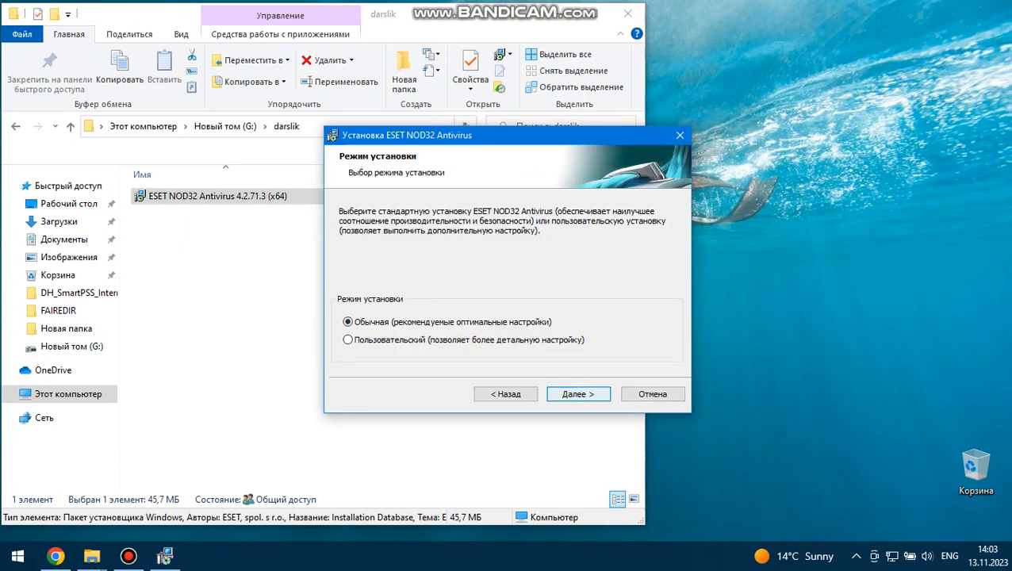
Choose to set the update parameters later, leaving the username and password empty, and continue to the potentially unwanted application settings
{"action": "left_click", "coordinate": [422, 291]}
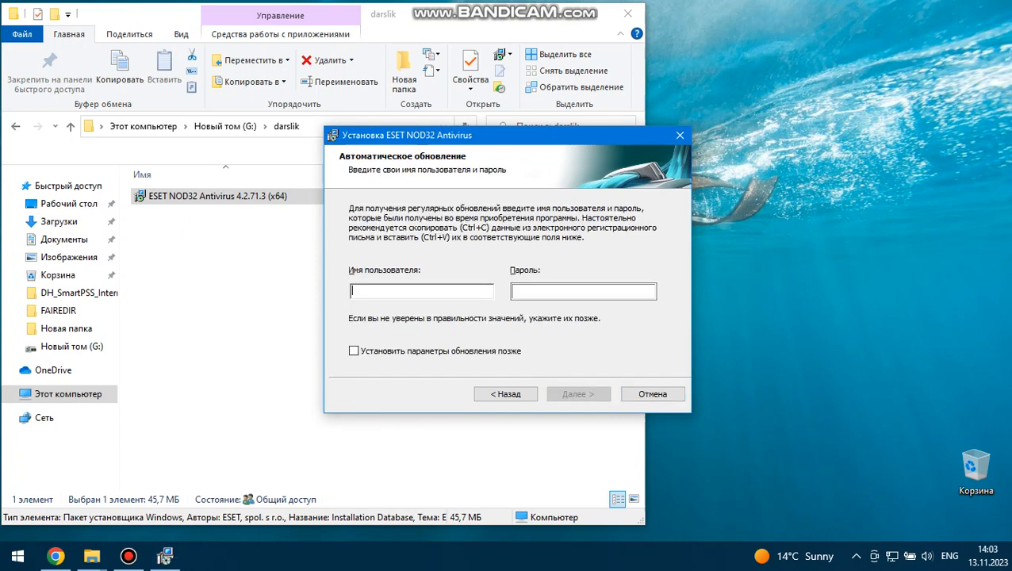
{"action": "left_click", "coordinate": [584, 291]}
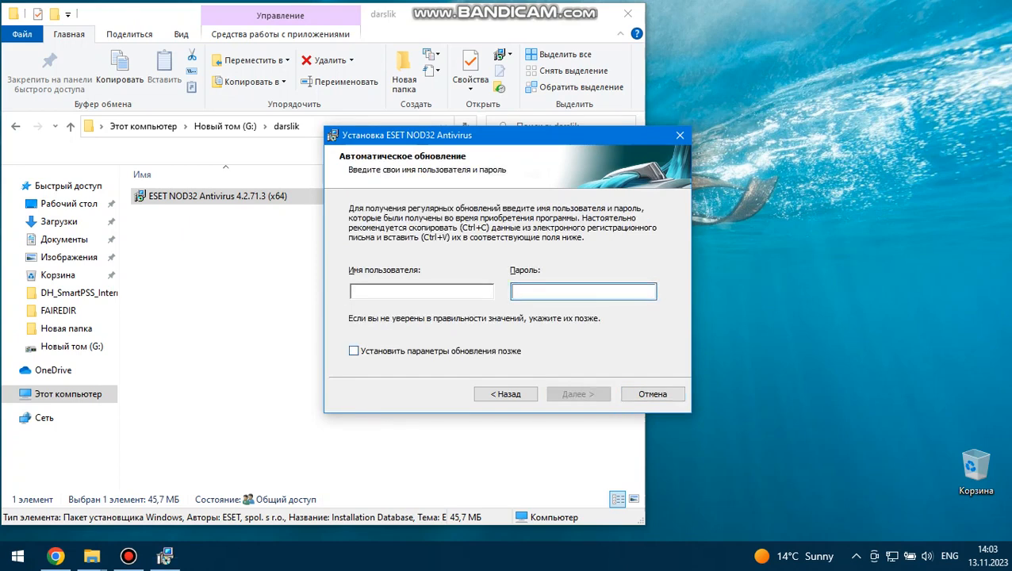
{"action": "left_click", "coordinate": [354, 350]}
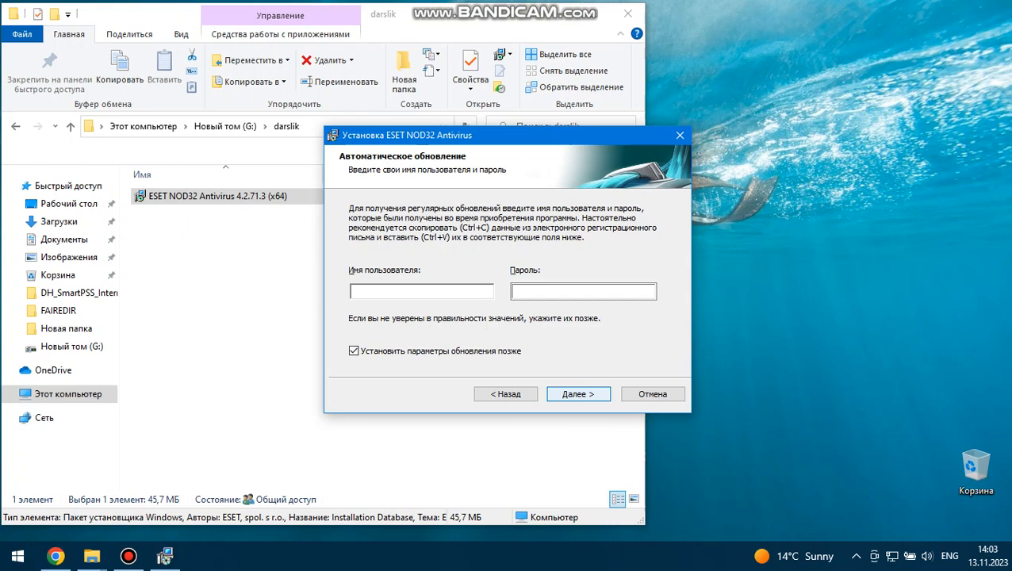
{"action": "left_click", "coordinate": [579, 395]}
{"action": "left_click", "coordinate": [578, 394]}
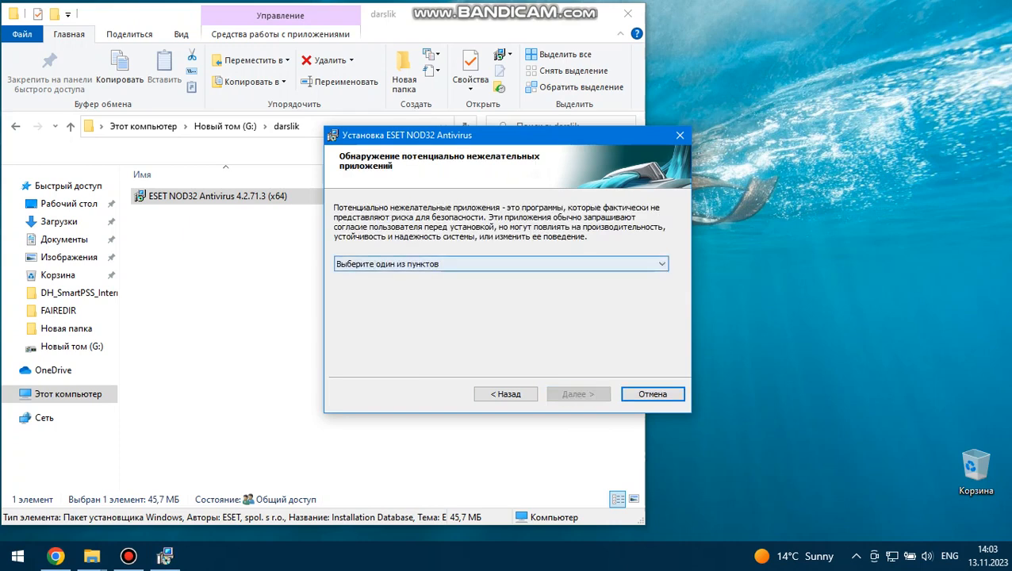
Enable detection of potentially unwanted applications and start installing ESET NOD32 Antivirus
{"action": "left_click", "coordinate": [502, 264]}
{"action": "left_click", "coordinate": [502, 287]}
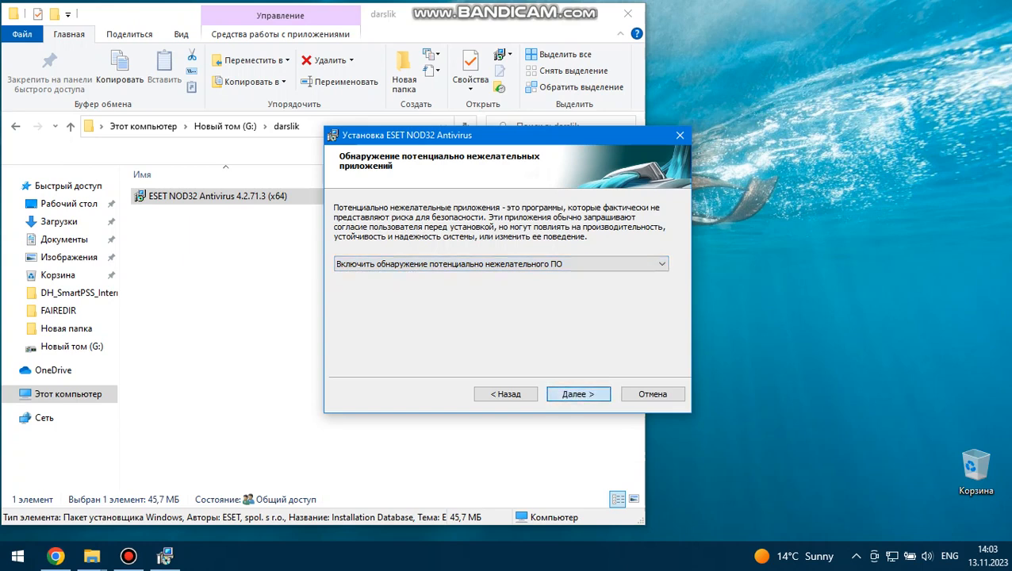
{"action": "left_click", "coordinate": [579, 395]}
{"action": "left_click", "coordinate": [580, 394]}
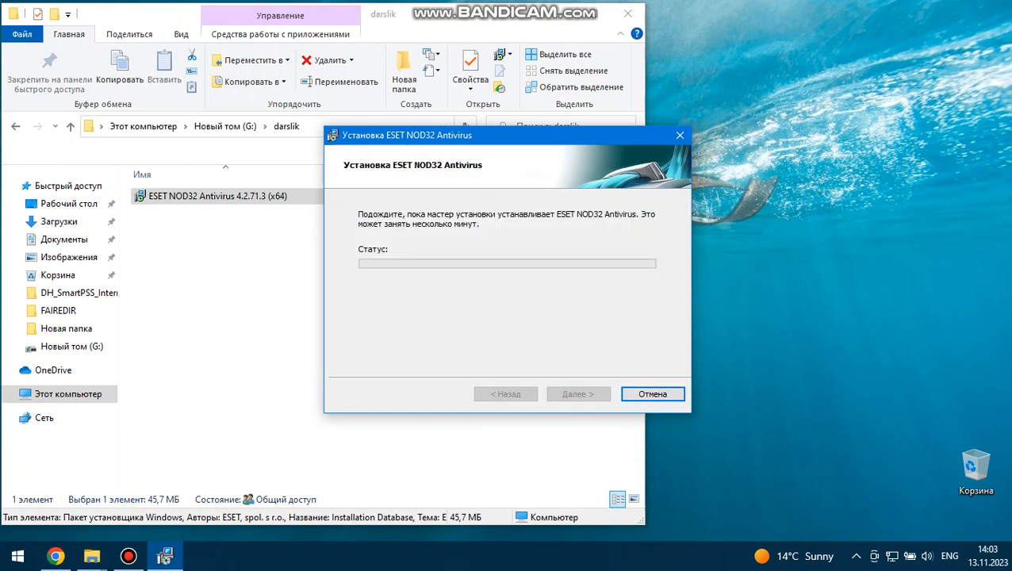
Switch to Chrome and reopen the ESET NOD32 database page on uzsmart.ru from the "not32 baza" Google results, dismissing the translation prompt
{"action": "left_click", "coordinate": [55, 556]}
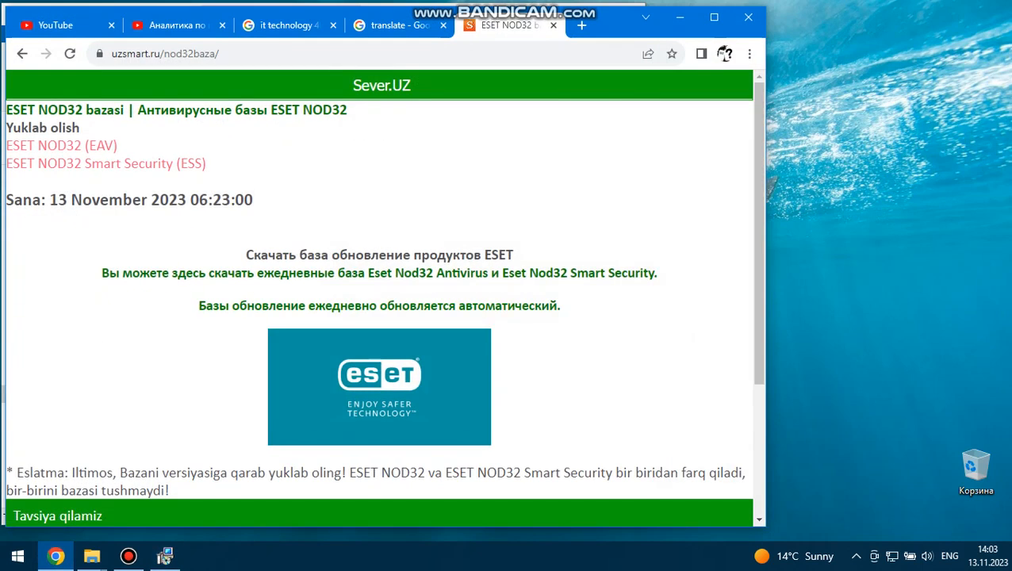
{"action": "left_click", "coordinate": [21, 53]}
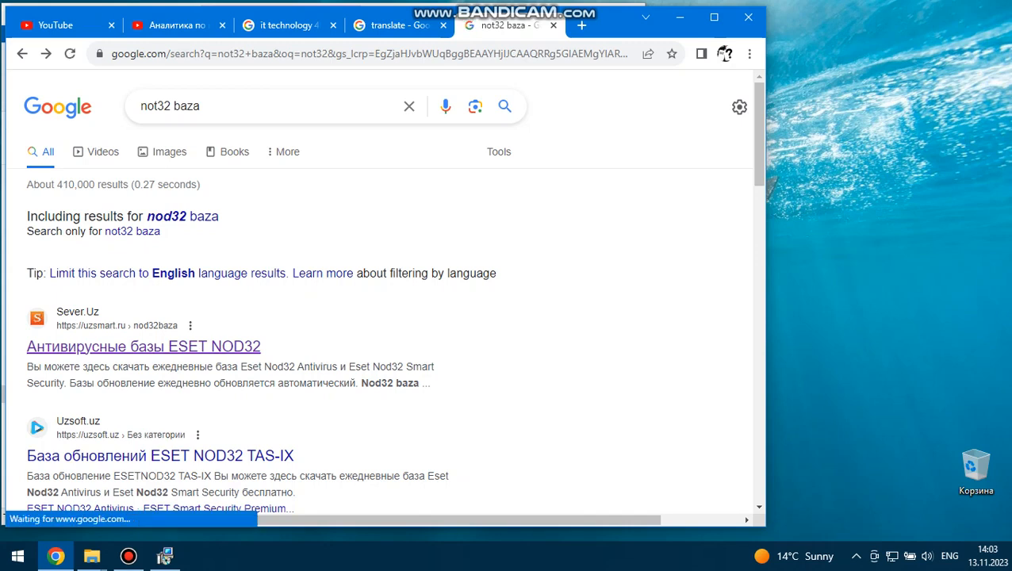
{"action": "left_click", "coordinate": [144, 347]}
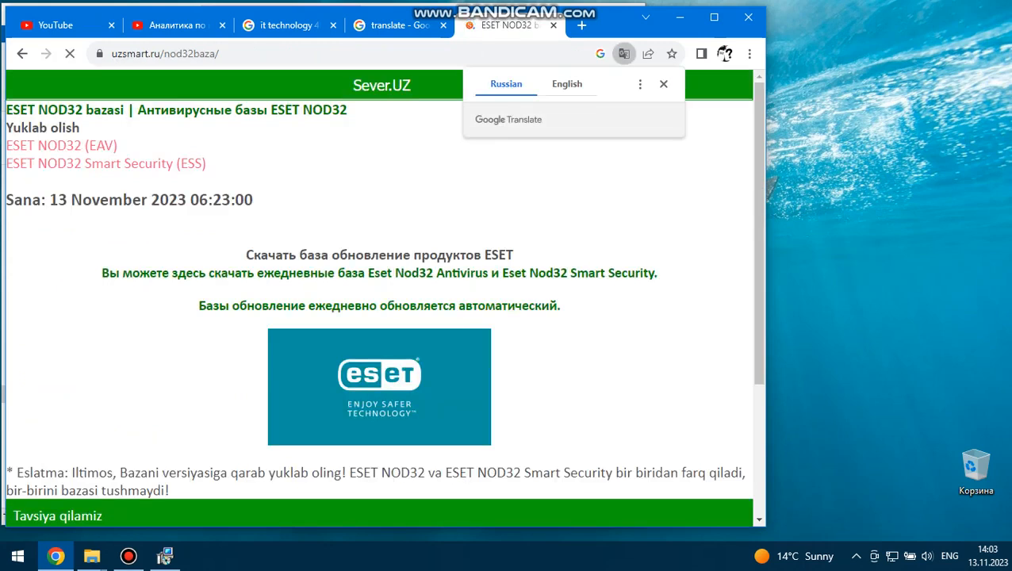
{"action": "left_click", "coordinate": [664, 84]}
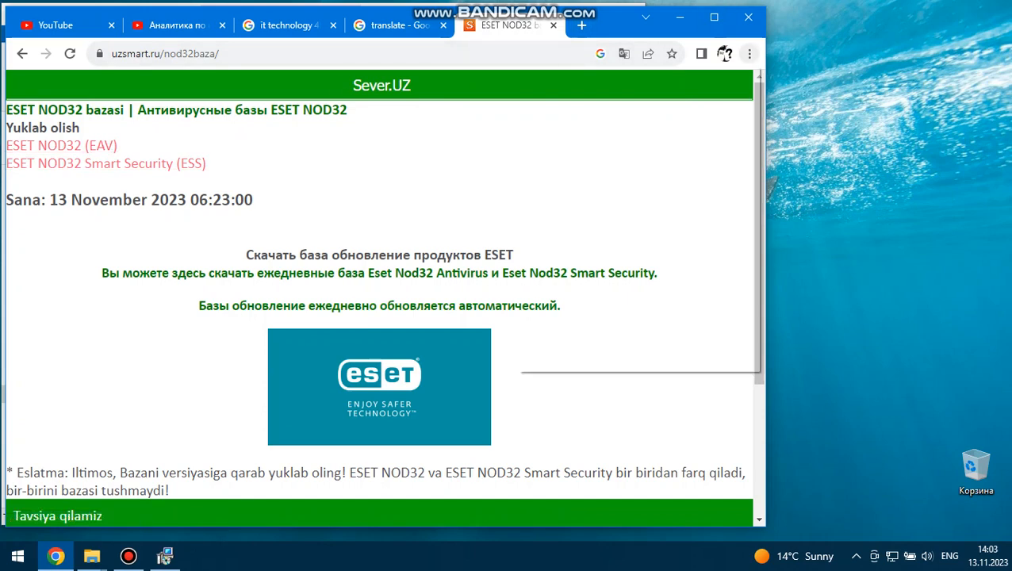
{"action": "left_click", "coordinate": [749, 53]}
{"action": "left_click", "coordinate": [564, 145]}
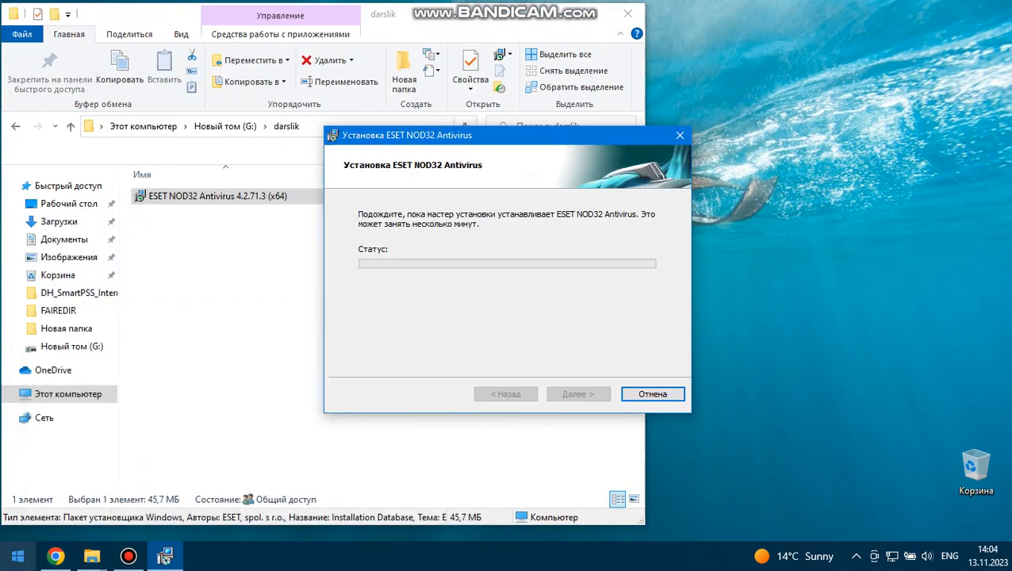
Open the Downloads folder in a new File Explorer window
{"action": "left_click", "coordinate": [18, 556]}
{"action": "left_click", "coordinate": [247, 290]}
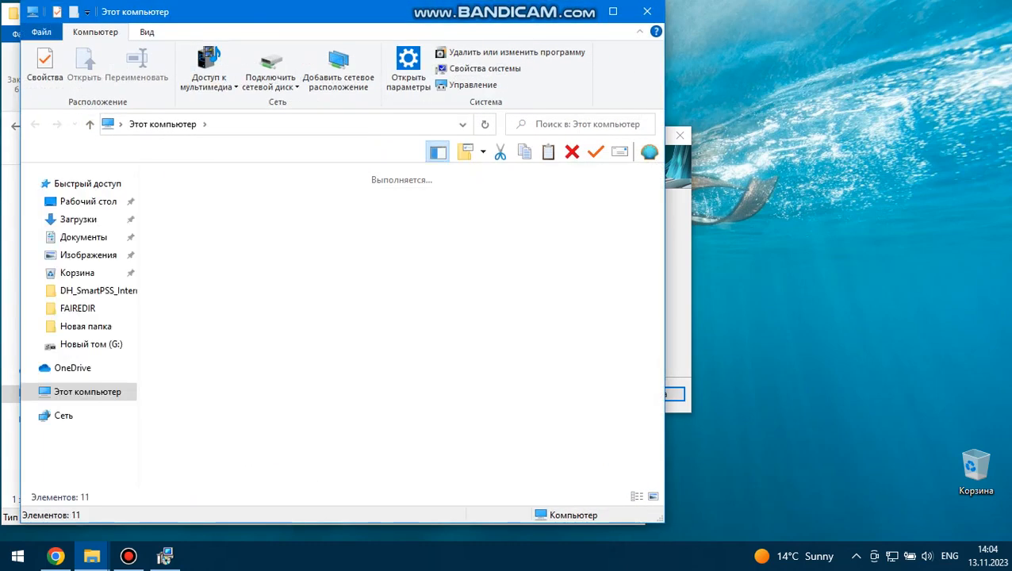
{"action": "left_click", "coordinate": [78, 220]}
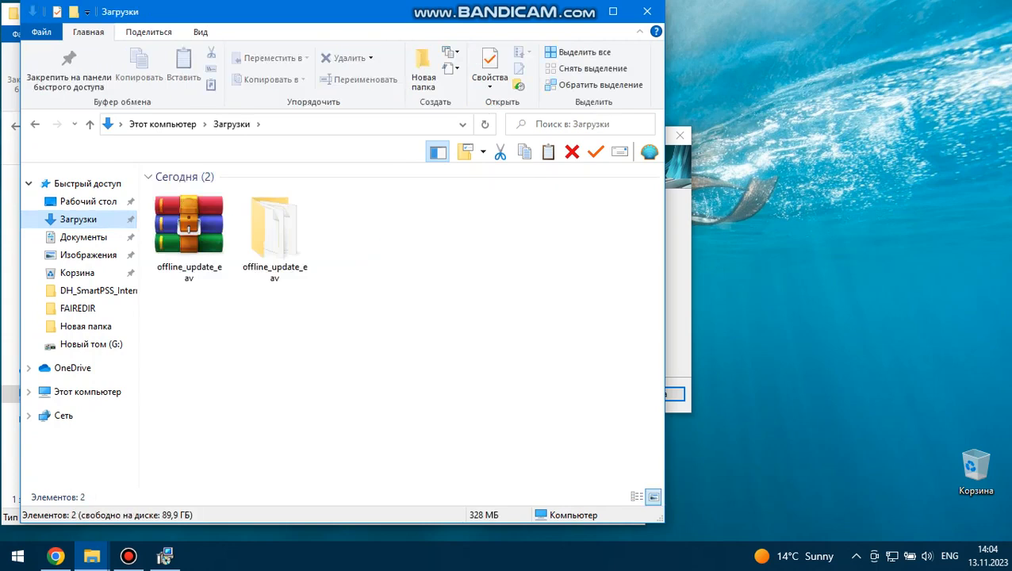
Bring up the extraction options for the offline_update_eav archive in Downloads
{"action": "left_click", "coordinate": [189, 230]}
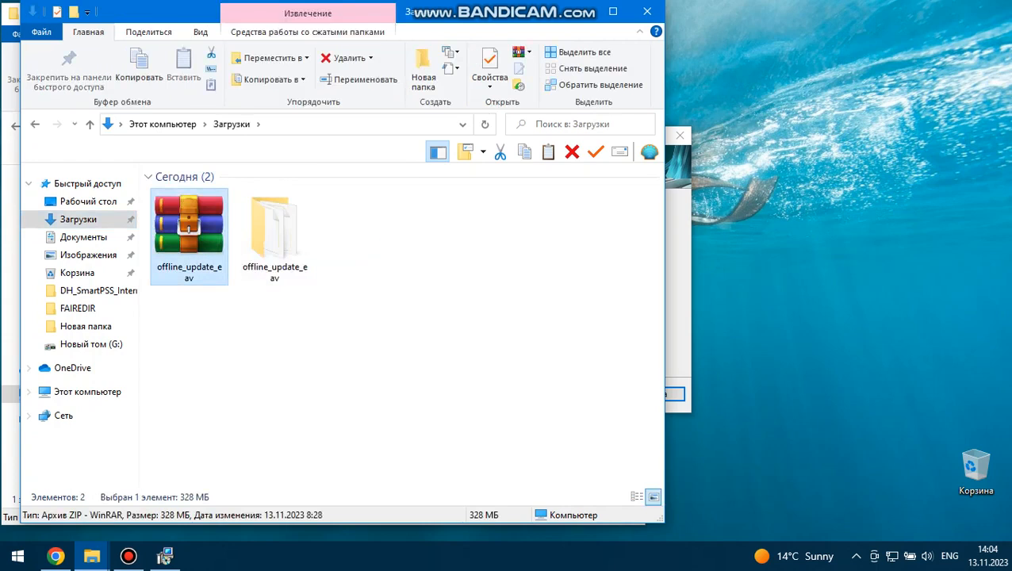
{"action": "right_click", "coordinate": [195, 214]}
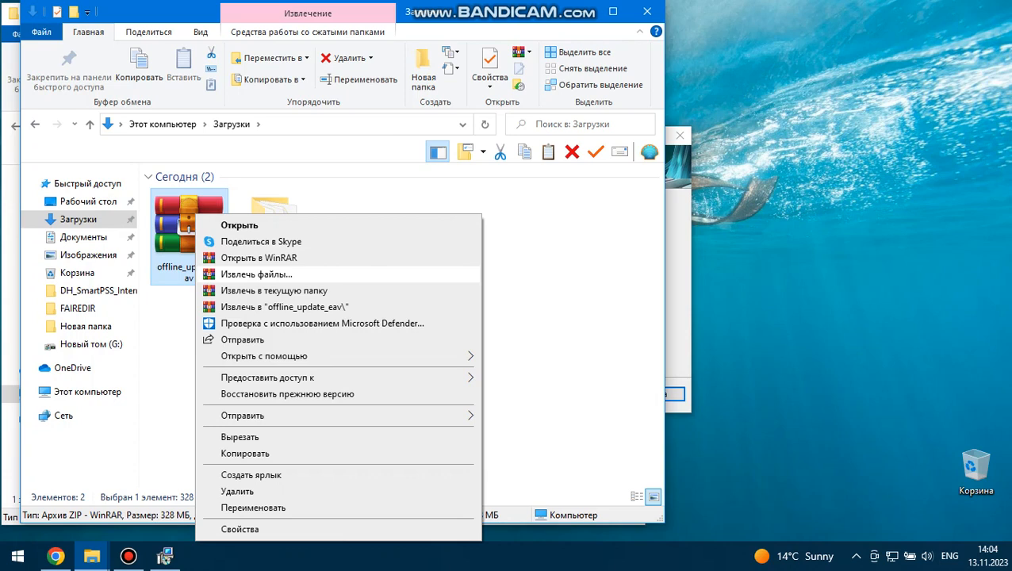
{"action": "left_click", "coordinate": [256, 274]}
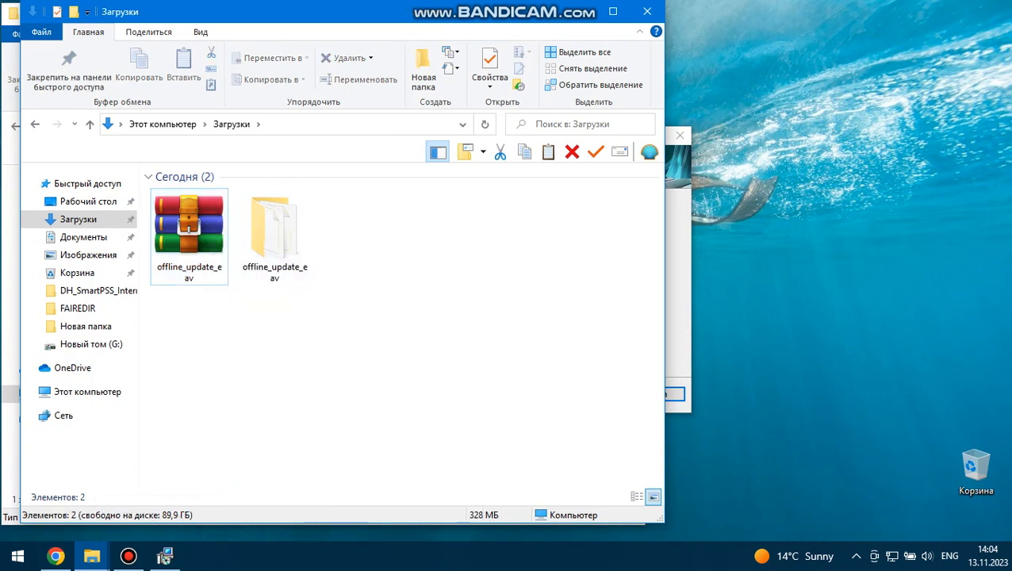
Open the extracted offline_update_eav folder, copy its full path, and close the window
{"action": "left_click_drag", "start_coordinate": [330, 306], "coordinate": [268, 204]}
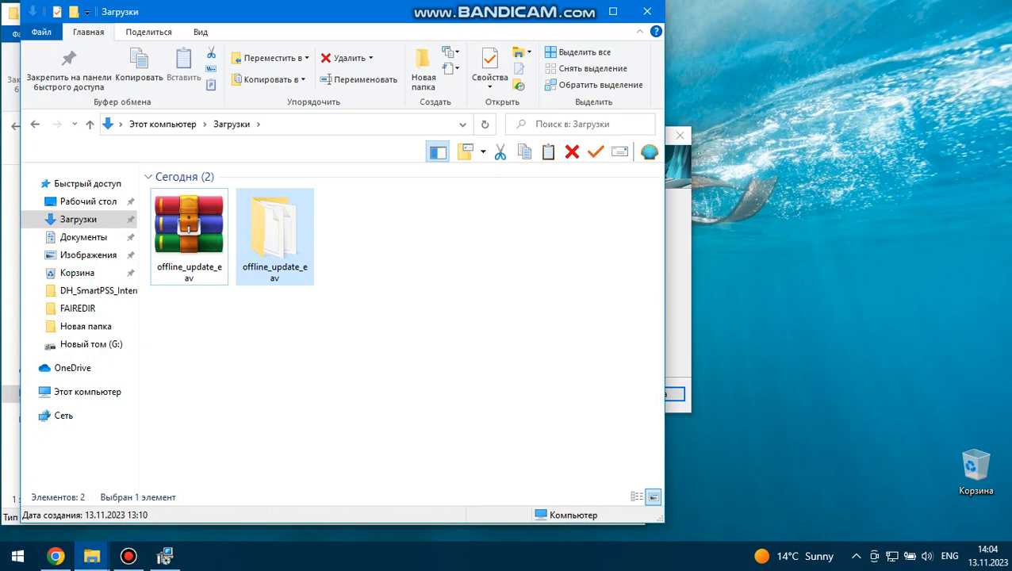
{"action": "double_click", "coordinate": [274, 226]}
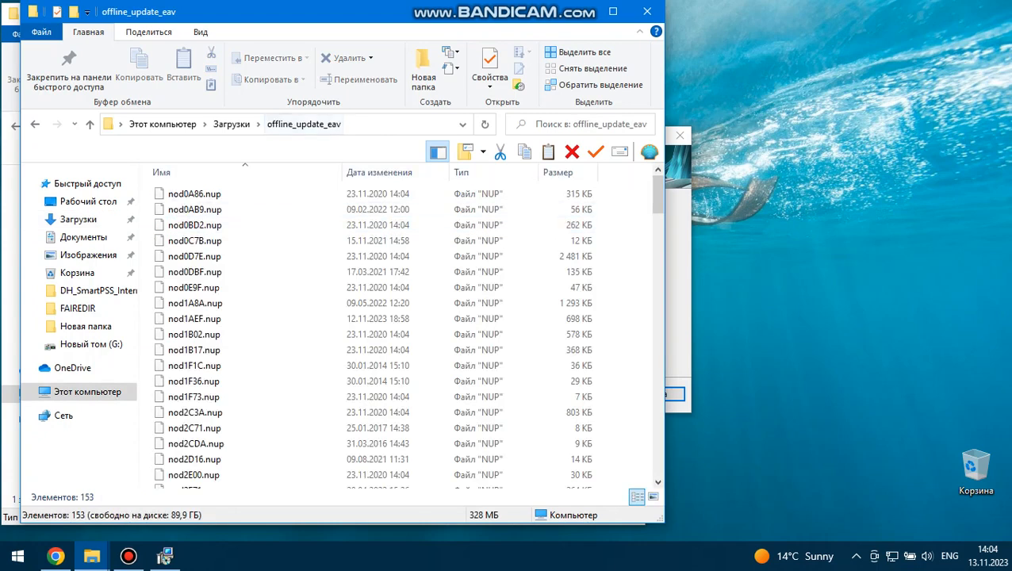
{"action": "left_click", "coordinate": [391, 125]}
{"action": "key", "text": "ctrl+c"}
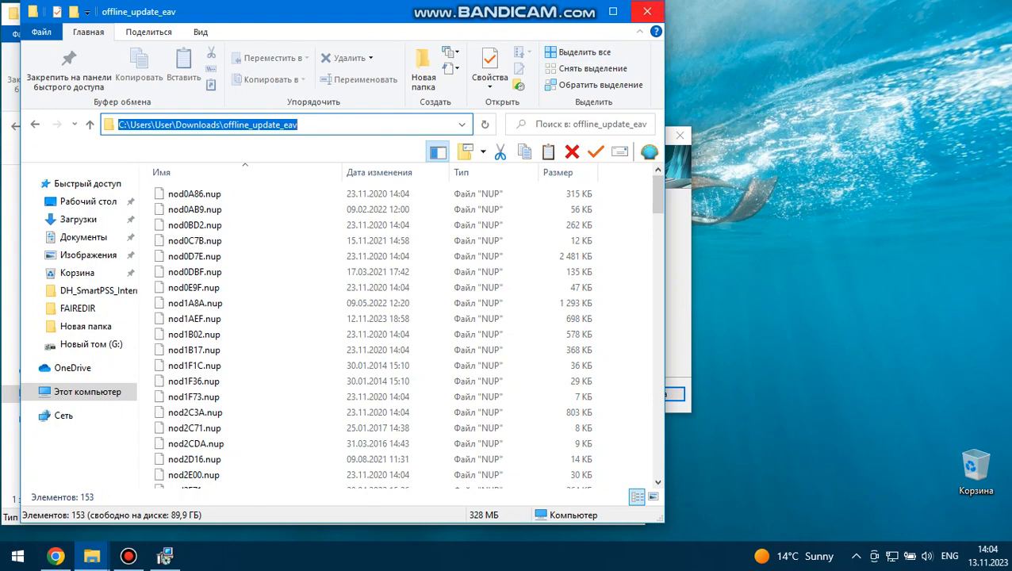
{"action": "left_click", "coordinate": [647, 11]}
{"action": "left_click_drag", "start_coordinate": [508, 134], "coordinate": [465, 96]}
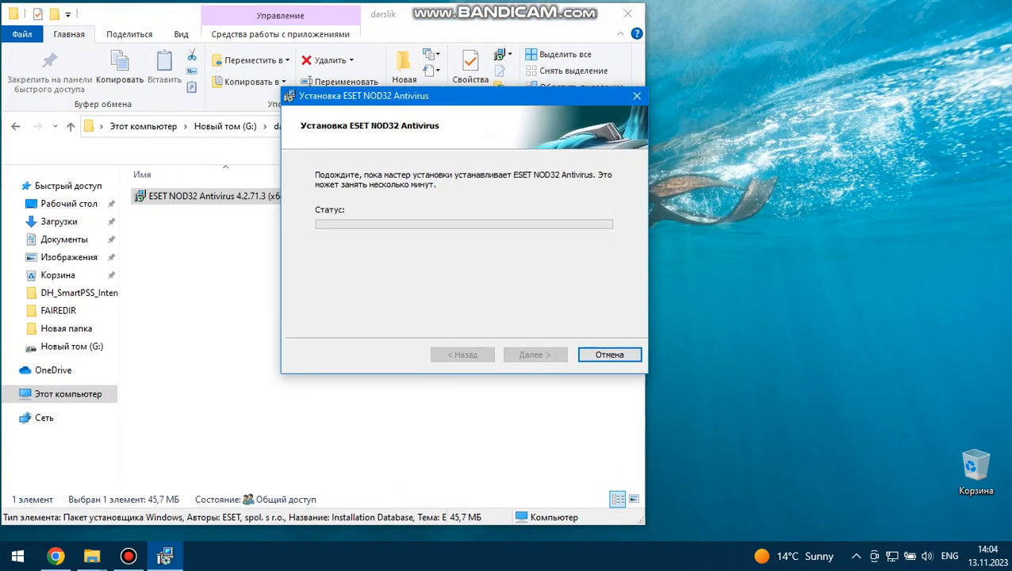
{"action": "right_click", "coordinate": [847, 137]}
{"action": "left_click", "coordinate": [853, 183]}
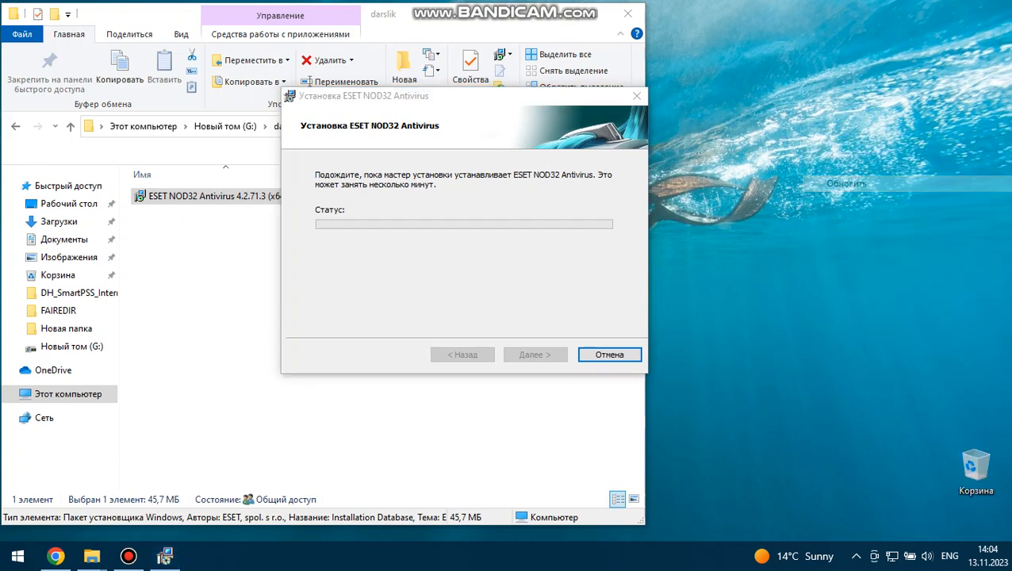
{"action": "right_click", "coordinate": [847, 127]}
{"action": "left_click", "coordinate": [847, 169]}
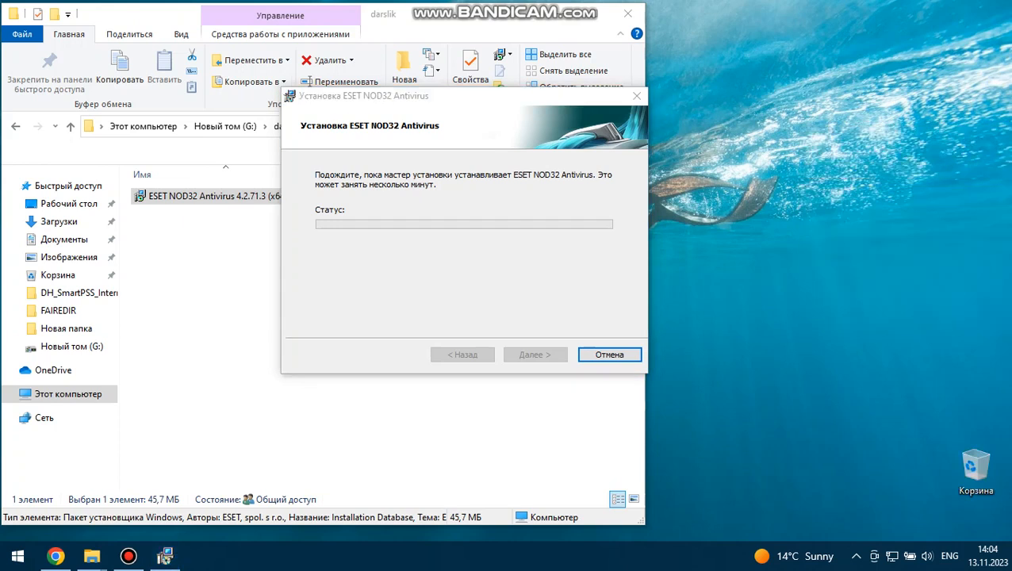
{"action": "left_click", "coordinate": [129, 556]}
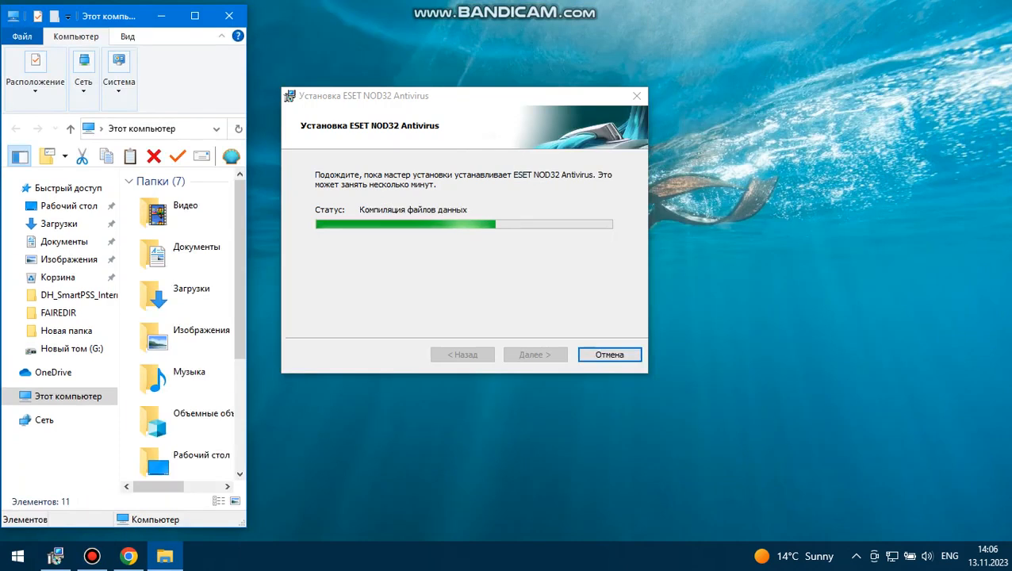
{"action": "left_click", "coordinate": [55, 556]}
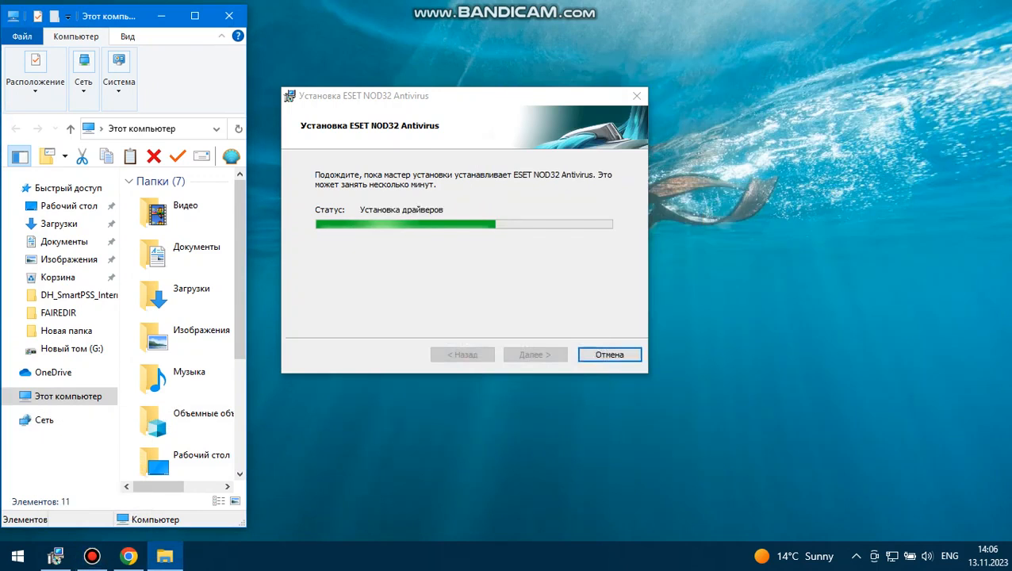
{"action": "left_click", "coordinate": [54, 556]}
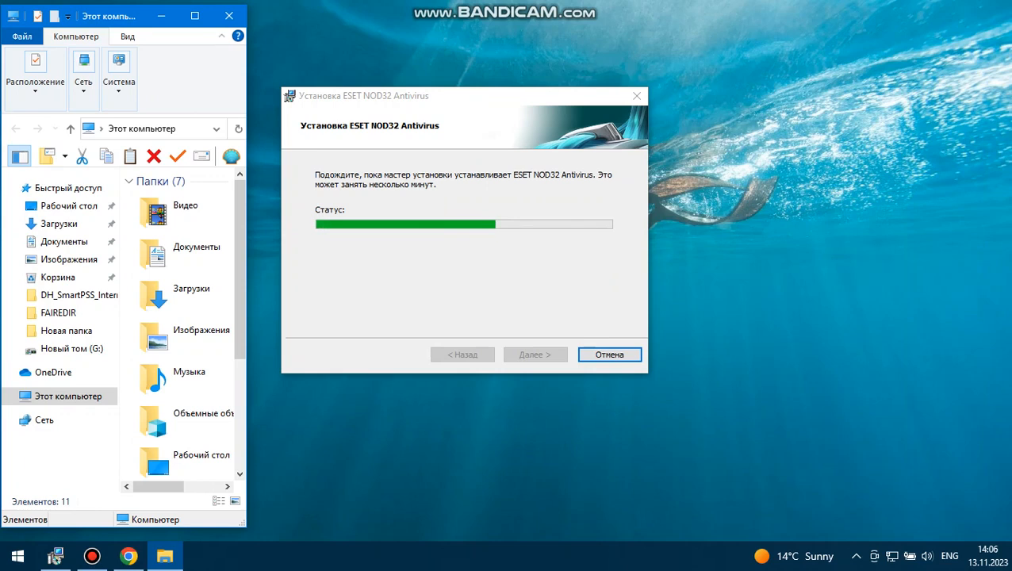
{"action": "right_click", "coordinate": [732, 151]}
{"action": "left_click", "coordinate": [785, 194]}
{"action": "right_click", "coordinate": [742, 165]}
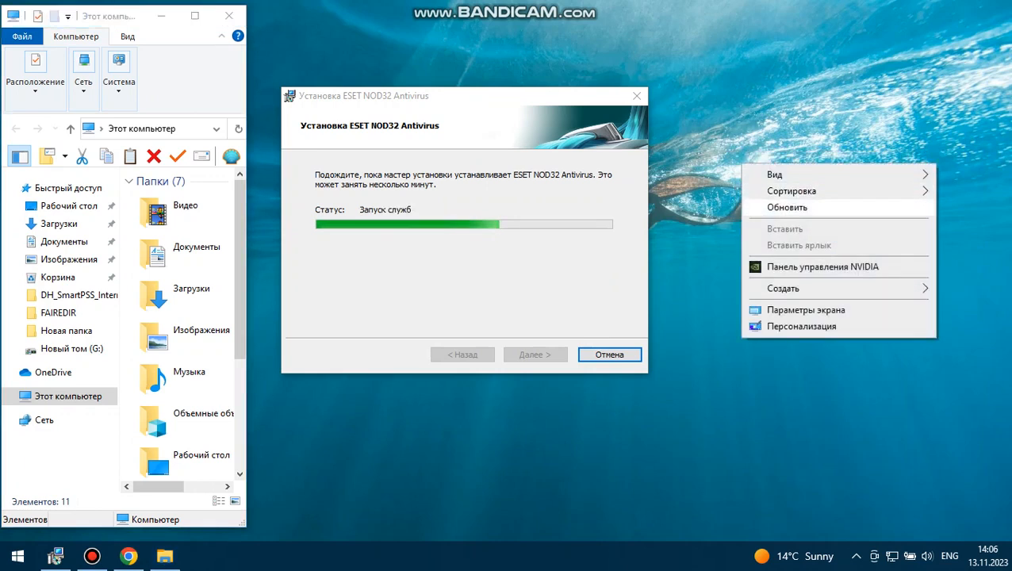
{"action": "left_click", "coordinate": [787, 207]}
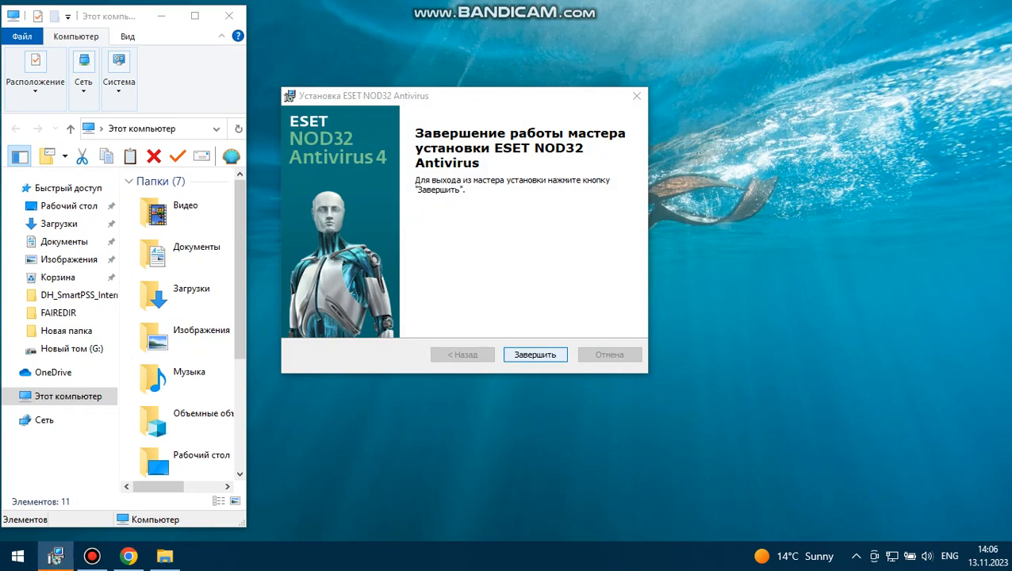
Finish and close the ESET NOD32 Antivirus setup wizard
{"action": "key", "text": "Return"}
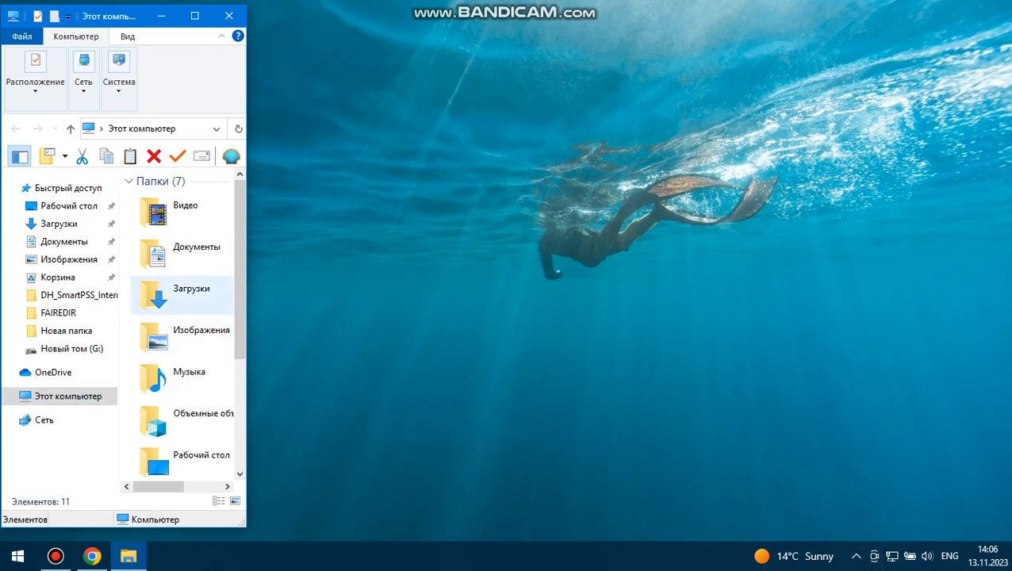
Open the offline_update_eav folder inside Downloads and select its full path
{"action": "left_click", "coordinate": [183, 295]}
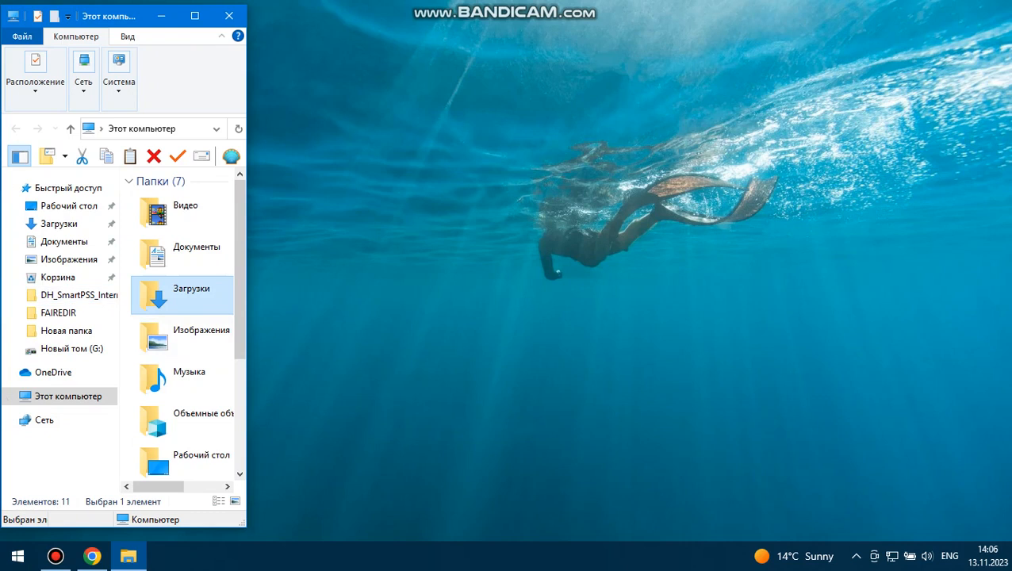
{"action": "double_click", "coordinate": [183, 289]}
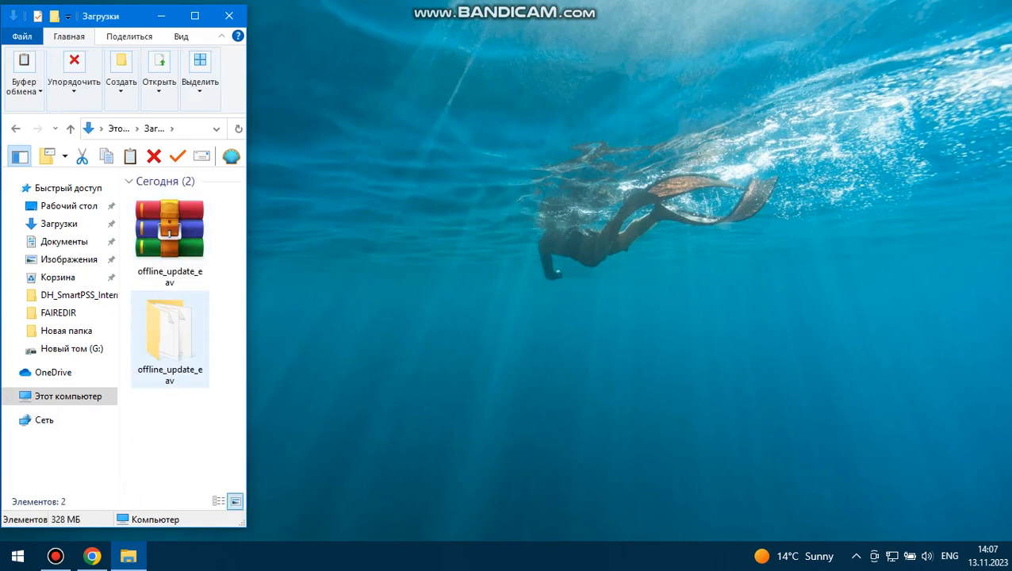
{"action": "double_click", "coordinate": [179, 294]}
{"action": "left_click", "coordinate": [193, 128]}
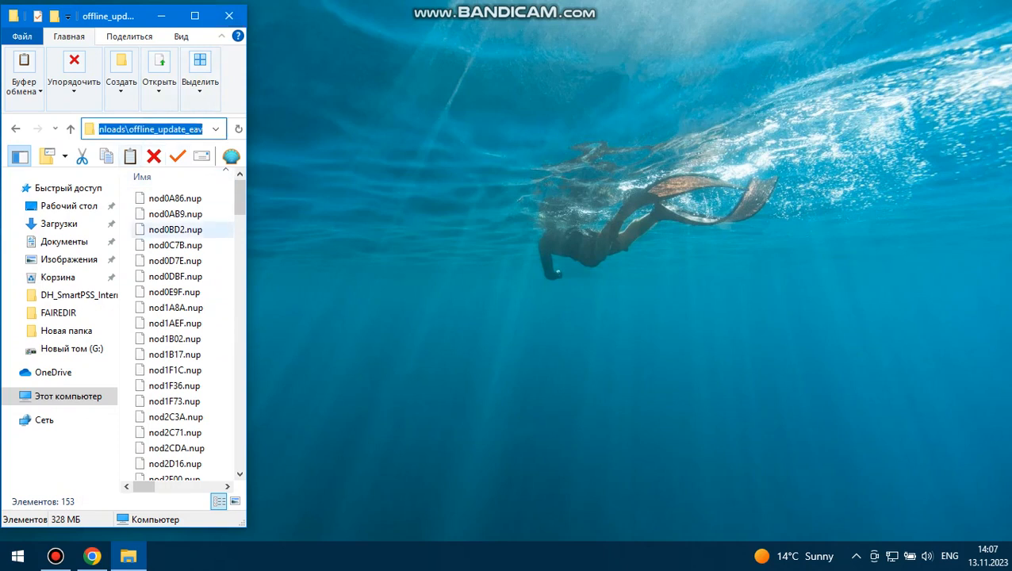
Switch to ESET NOD32 Antivirus and open the update (Обновление) section of its full advanced settings tree
{"action": "left_click", "coordinate": [856, 556]}
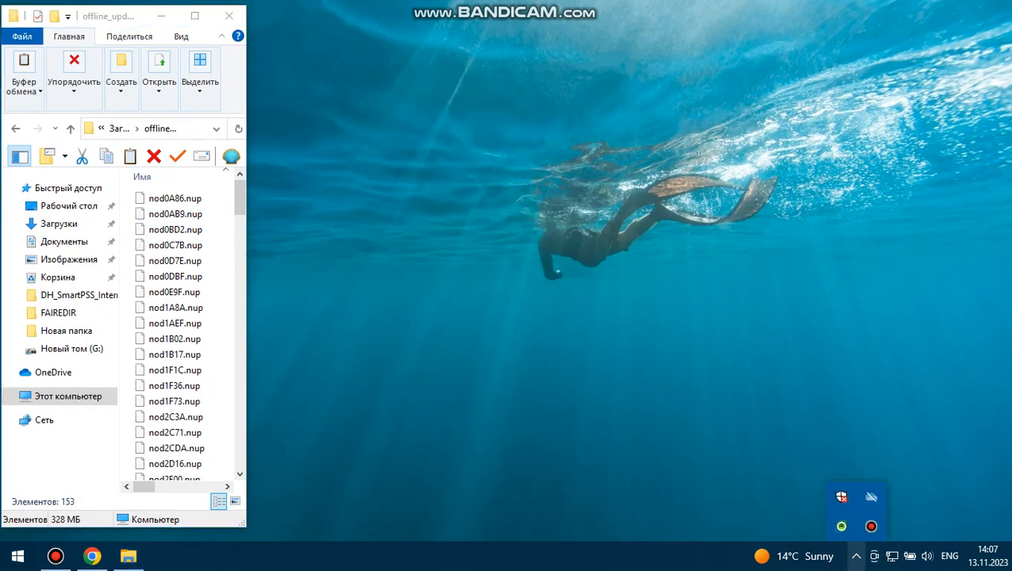
{"action": "right_click", "coordinate": [842, 496]}
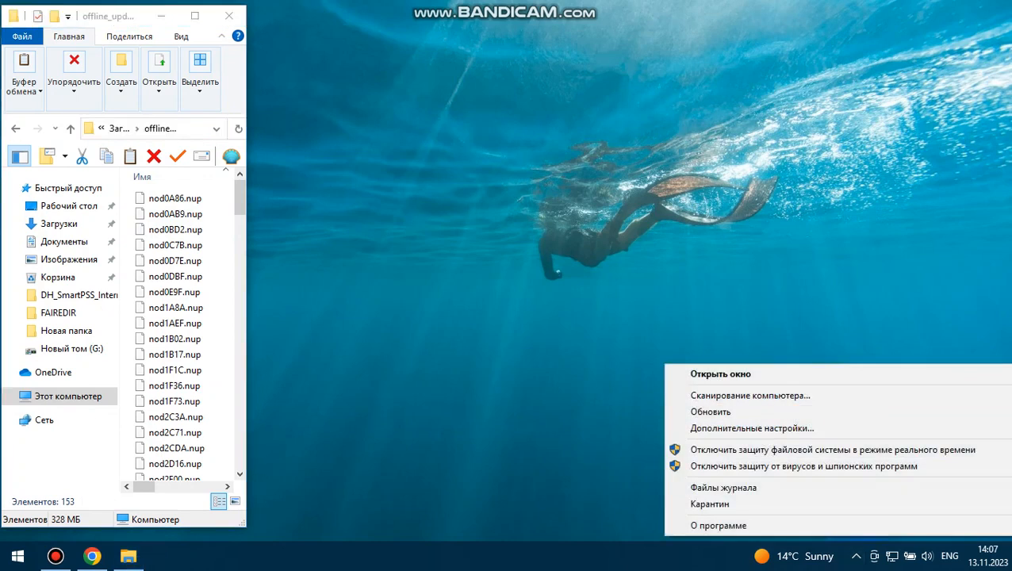
{"action": "left_click", "coordinate": [720, 373]}
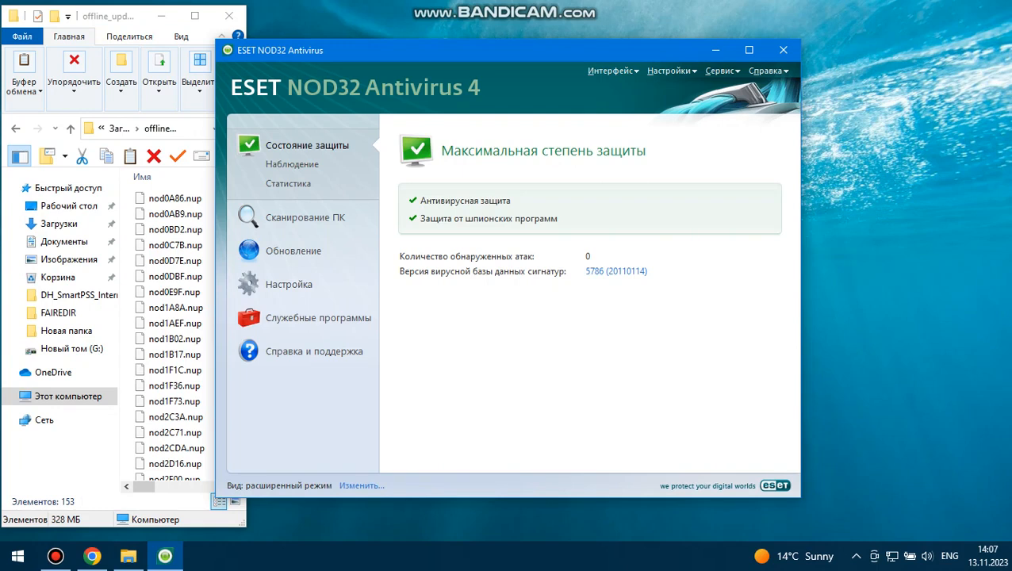
{"action": "left_click", "coordinate": [289, 284]}
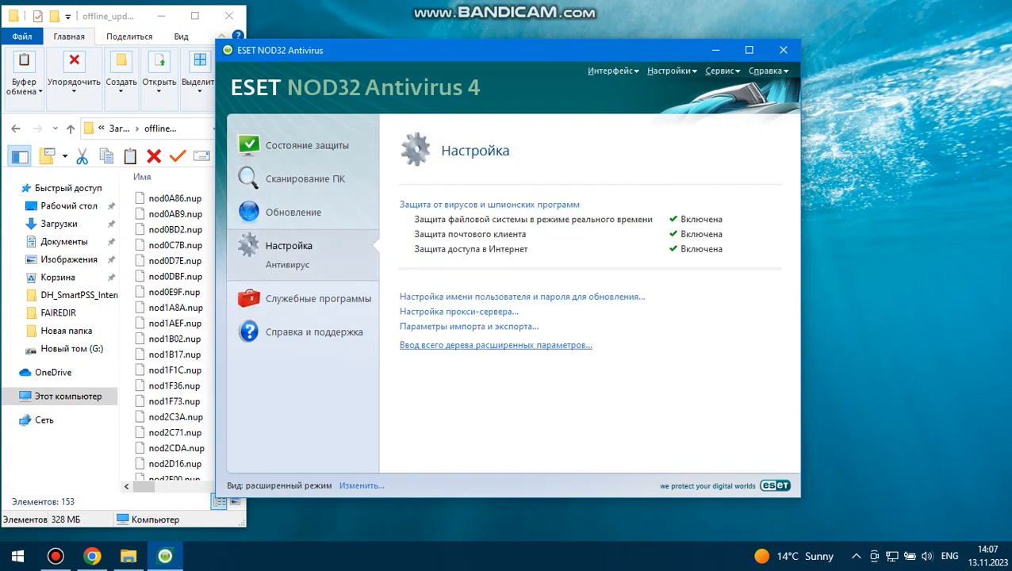
{"action": "left_click", "coordinate": [444, 345]}
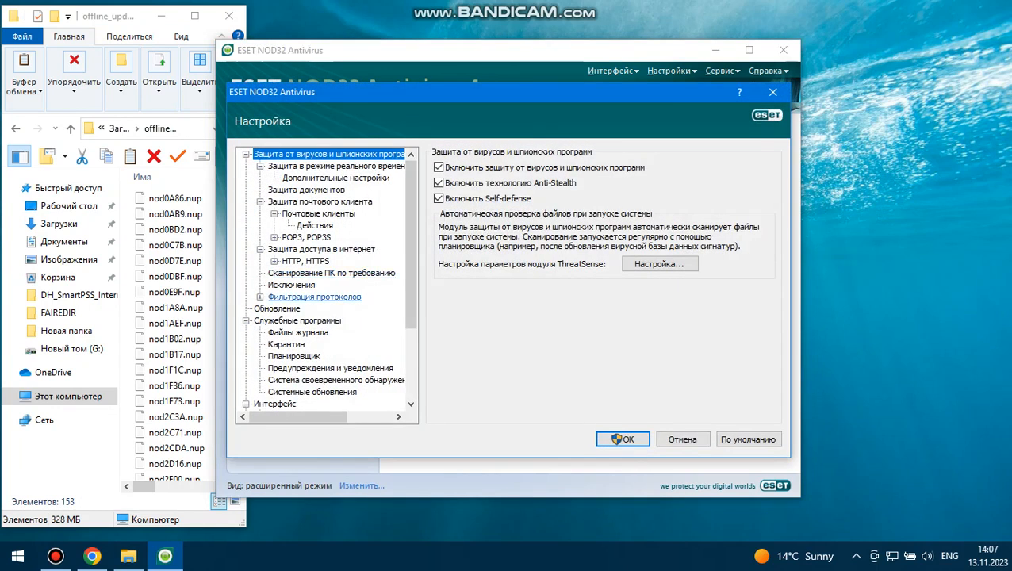
{"action": "left_click", "coordinate": [314, 297]}
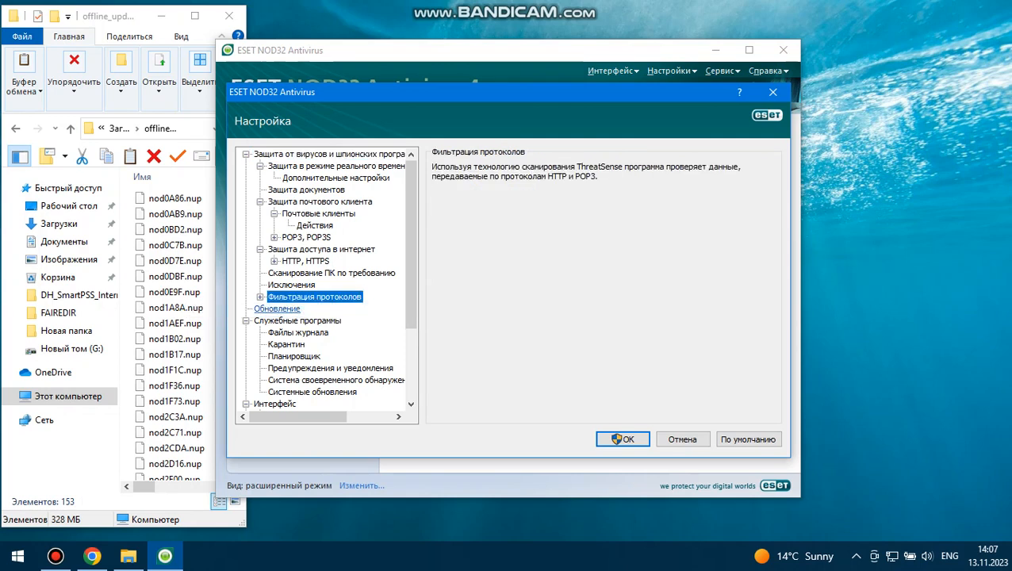
{"action": "left_click", "coordinate": [277, 309]}
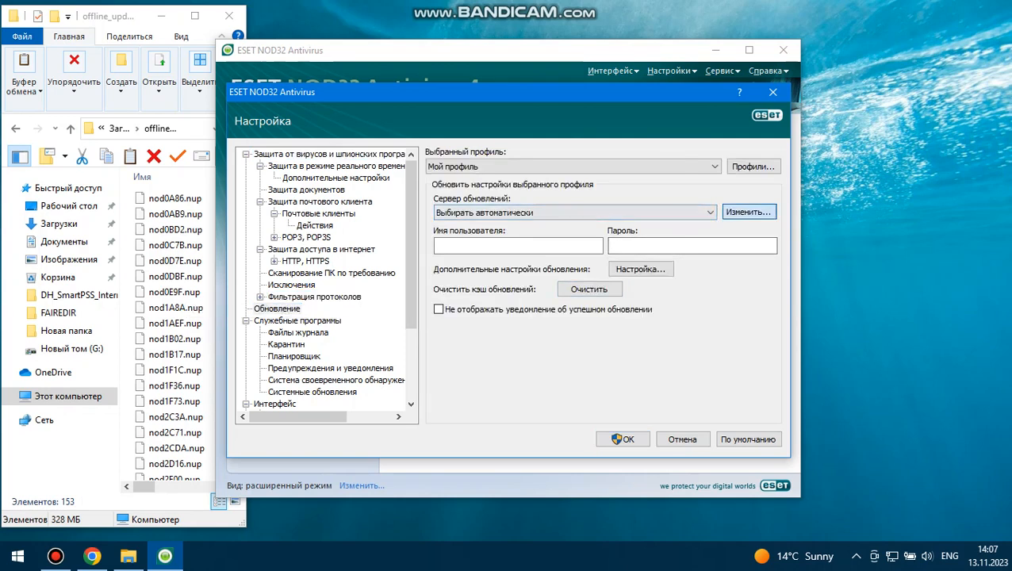
Add C:\Users\User\Downloads\offline_update_eav as the update server for the profile Мой профиль and save the settings
{"action": "left_click", "coordinate": [746, 211]}
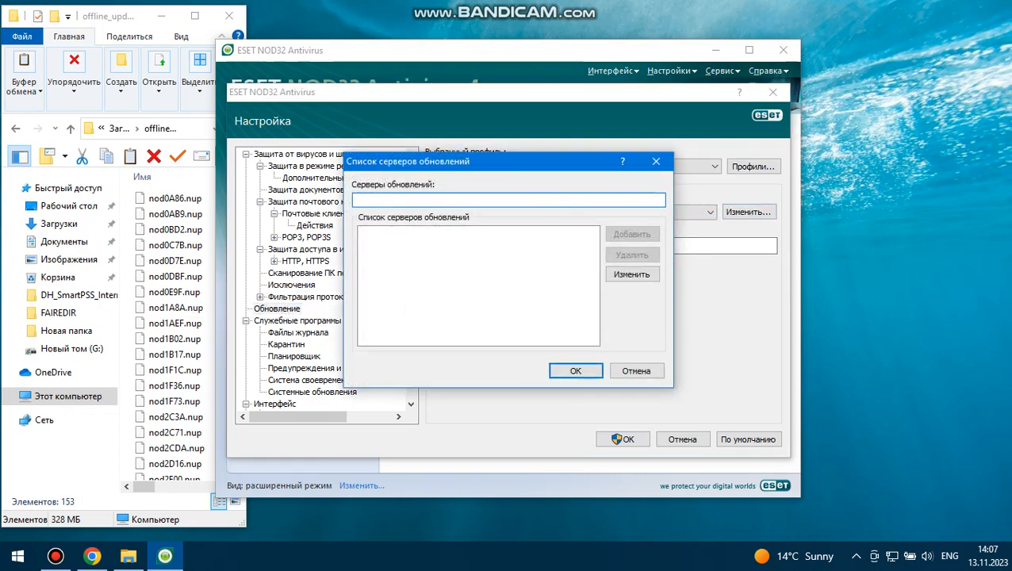
{"action": "key", "text": "ctrl+v"}
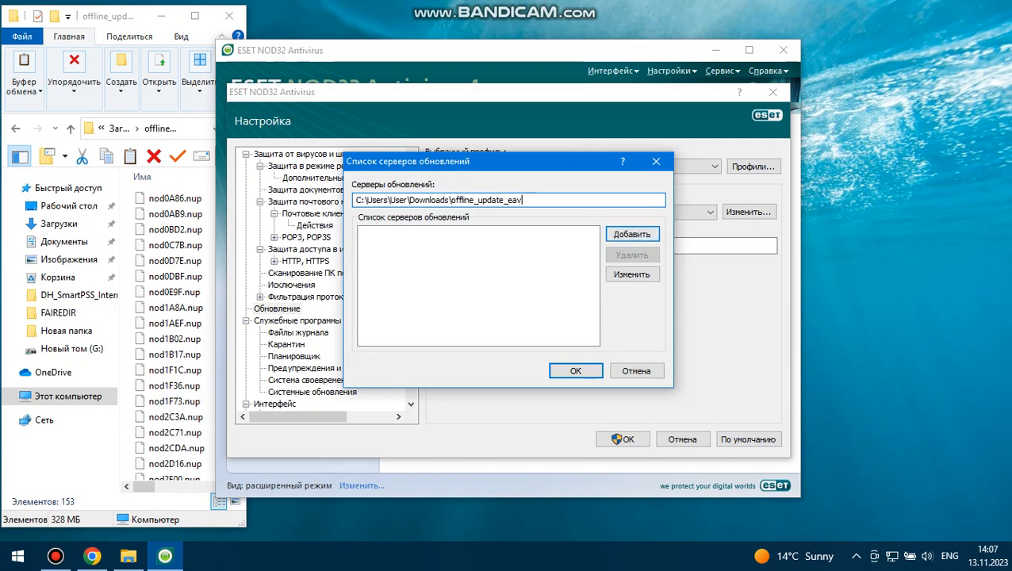
{"action": "left_click", "coordinate": [632, 234]}
{"action": "left_click", "coordinate": [576, 371]}
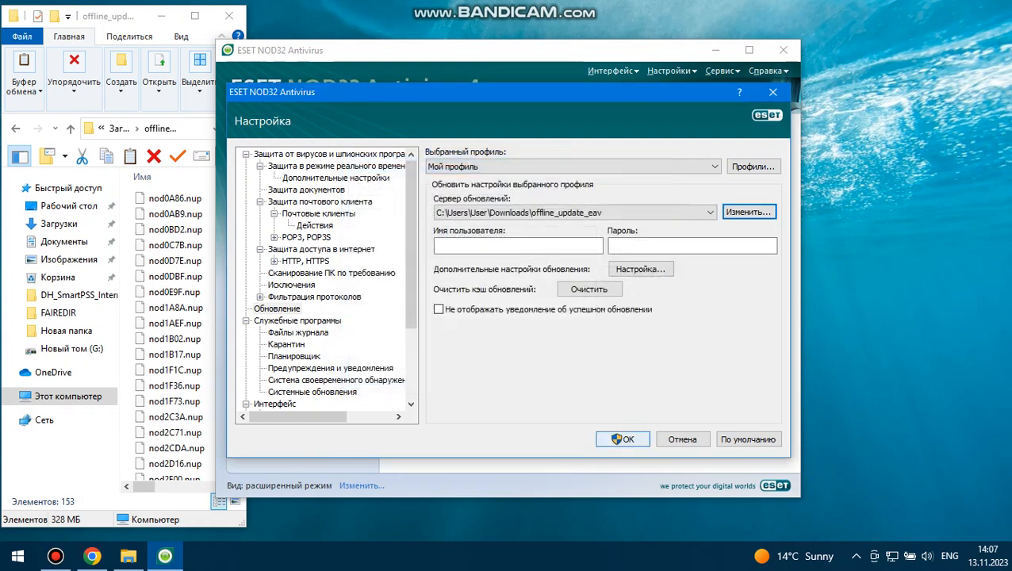
{"action": "left_click", "coordinate": [623, 440]}
Update the virus signature database from the configured folder and dismiss the completion notice
{"action": "left_click", "coordinate": [293, 213]}
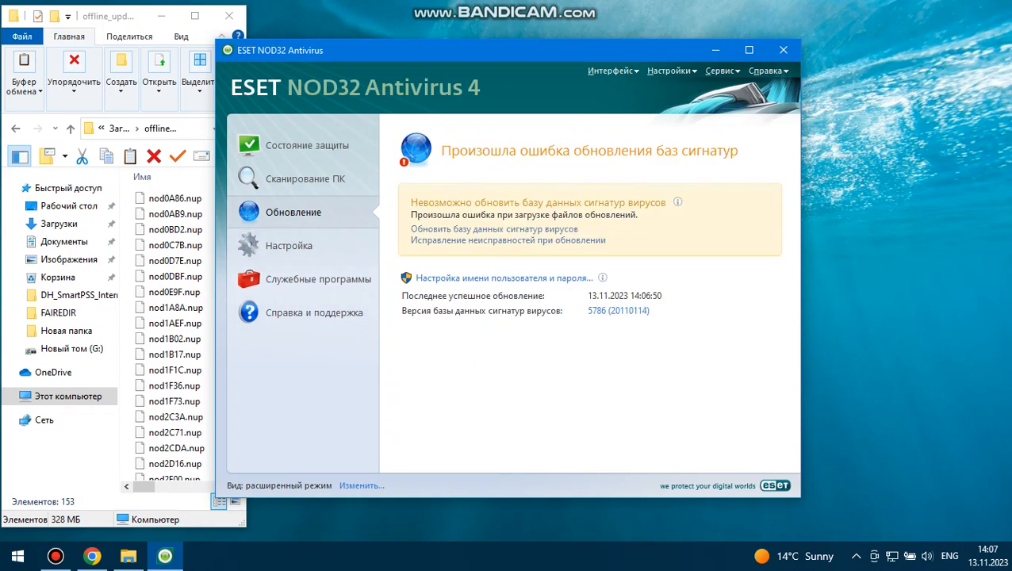
{"action": "left_click", "coordinate": [494, 229]}
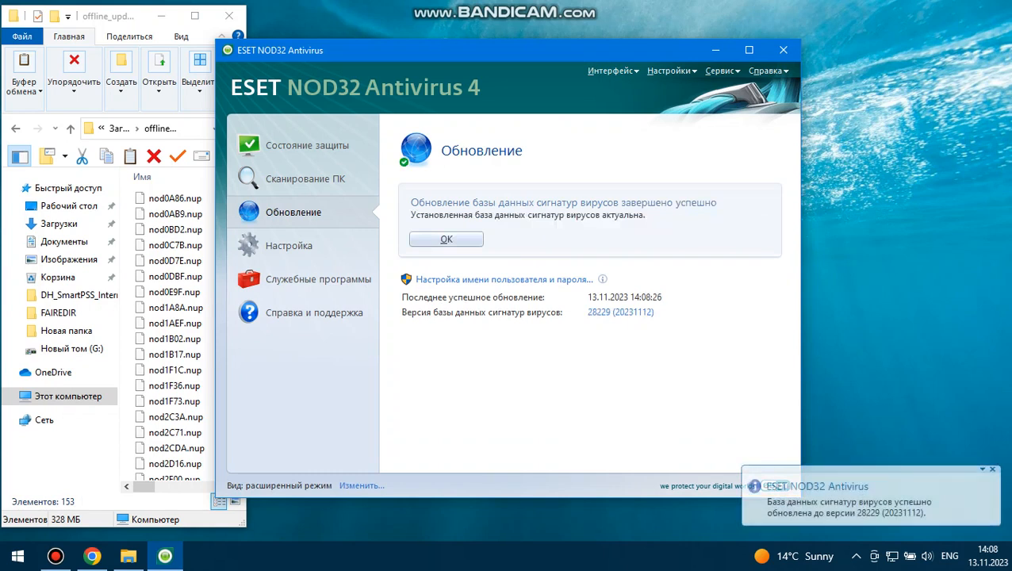
{"action": "left_click", "coordinate": [445, 239]}
Start an on-demand Smart scan (Сканирование Smart) of the local disk
{"action": "left_click", "coordinate": [306, 179]}
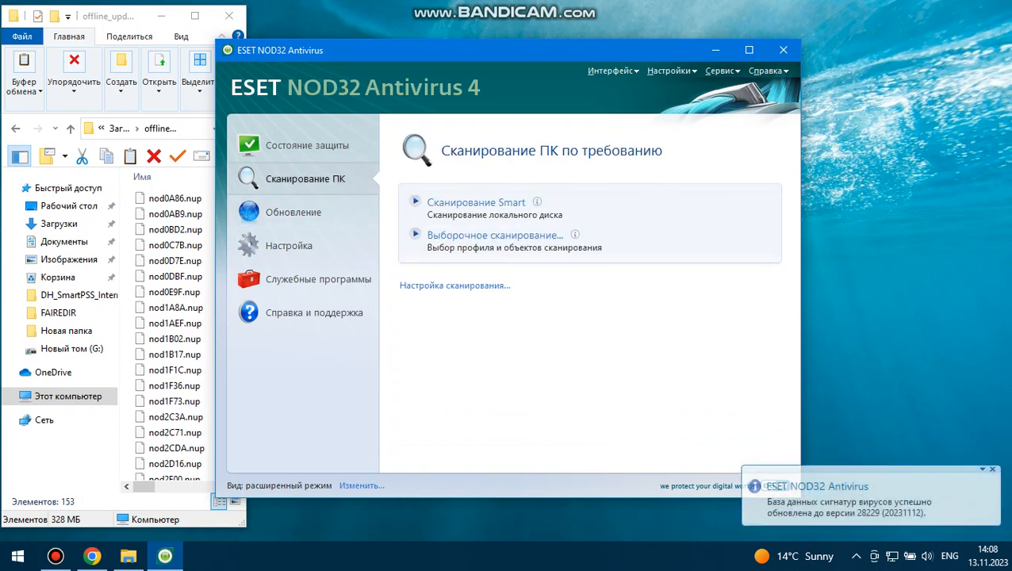
{"action": "left_click", "coordinate": [477, 202]}
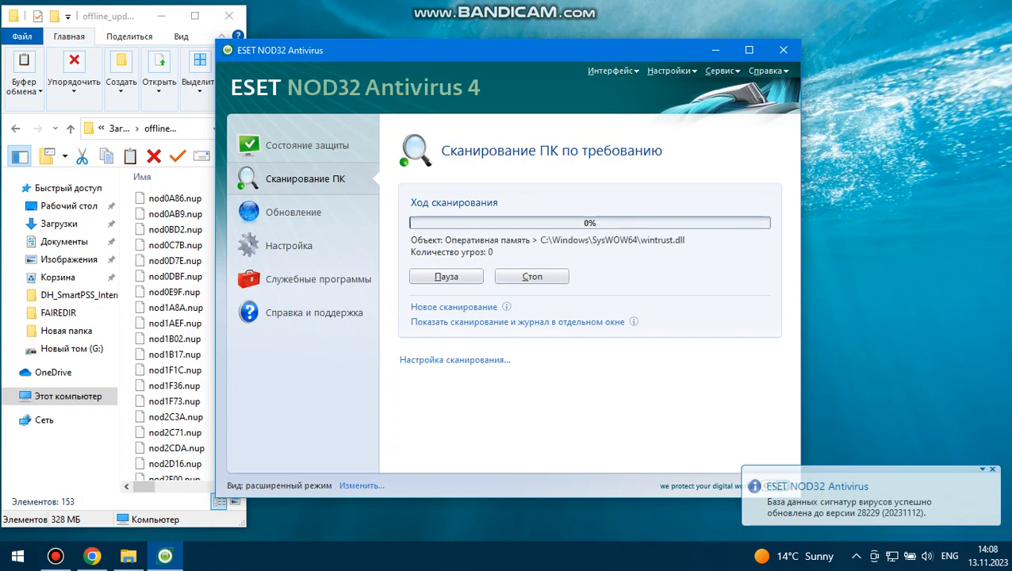